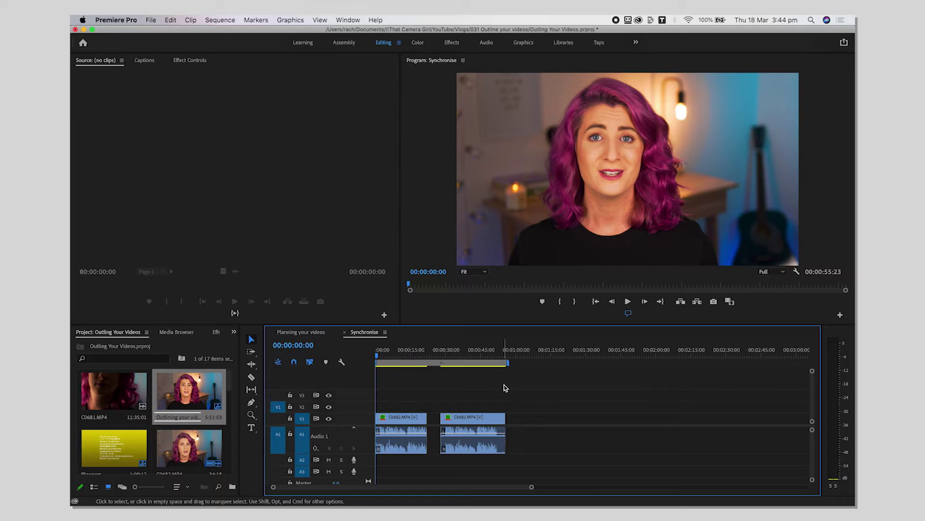
- Move the second clip to V2 and A2 and slide the first clip beneath it
left_click_drag(469, 417, 469, 406)
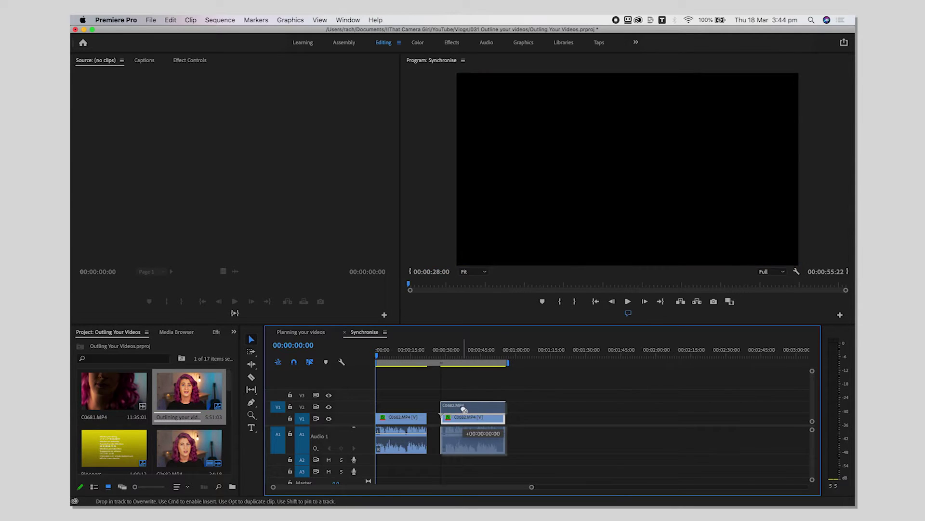
left_click_drag(461, 443, 461, 459)
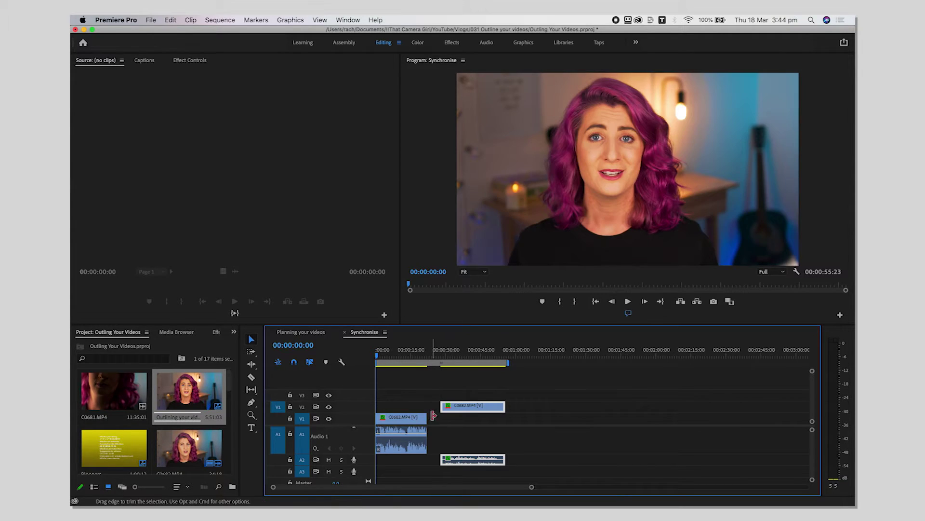
left_click_drag(405, 426, 468, 427)
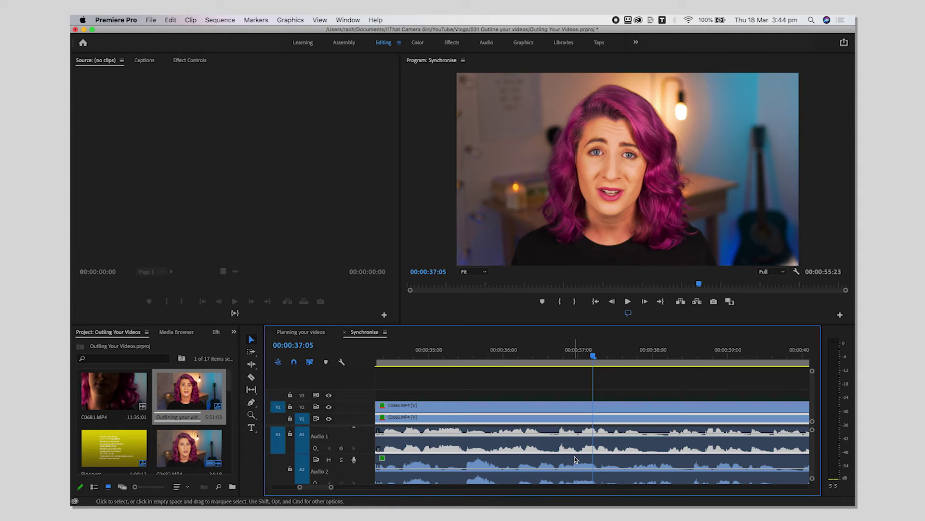
- Fit the timeline, select both stacked clips on all tracks, and choose Synchronize
key("minus")
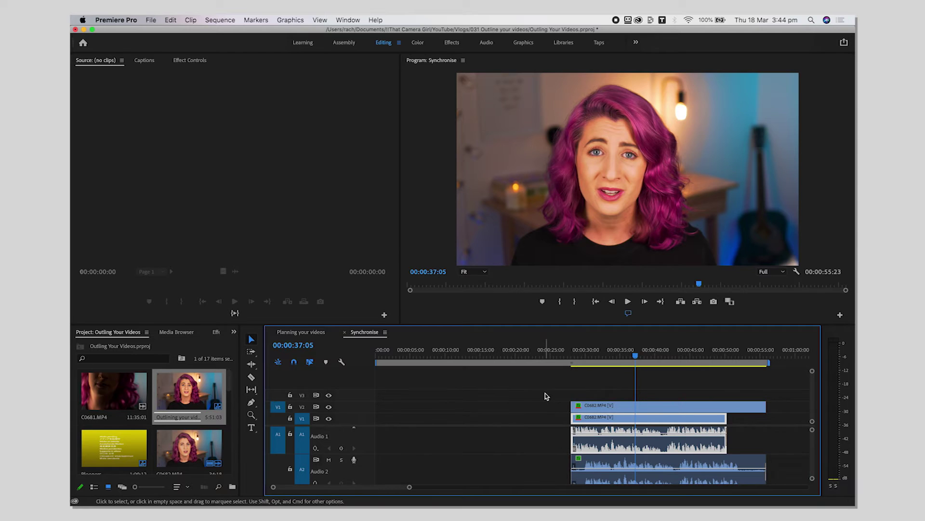
left_click(592, 410)
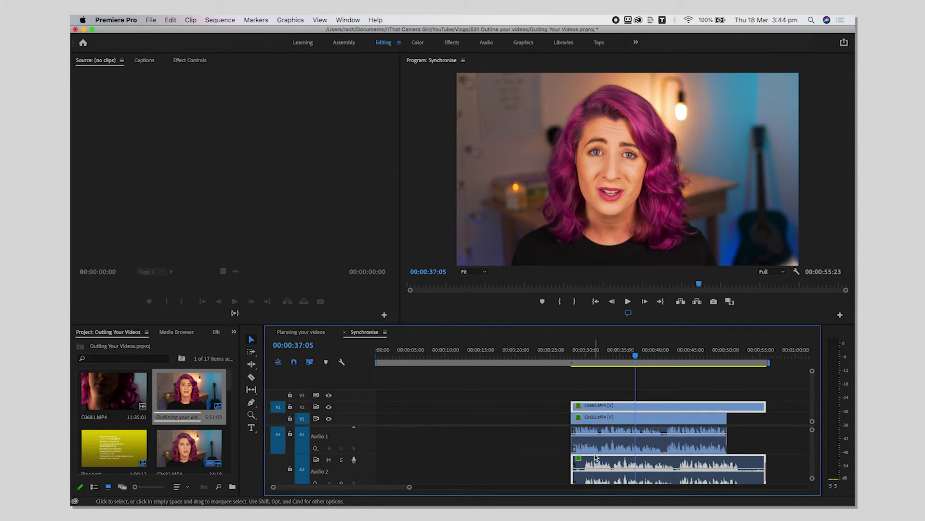
left_click(590, 413)
left_click_drag(569, 385, 617, 473)
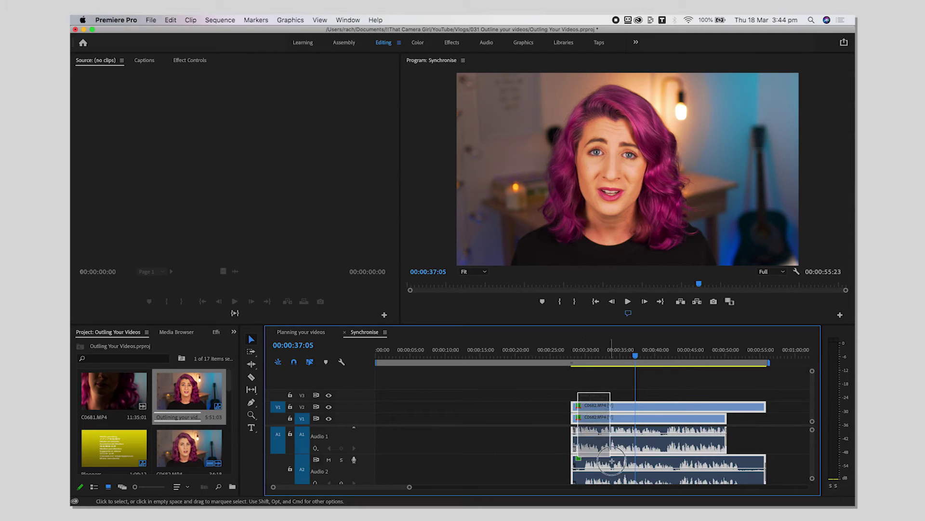
right_click(613, 412)
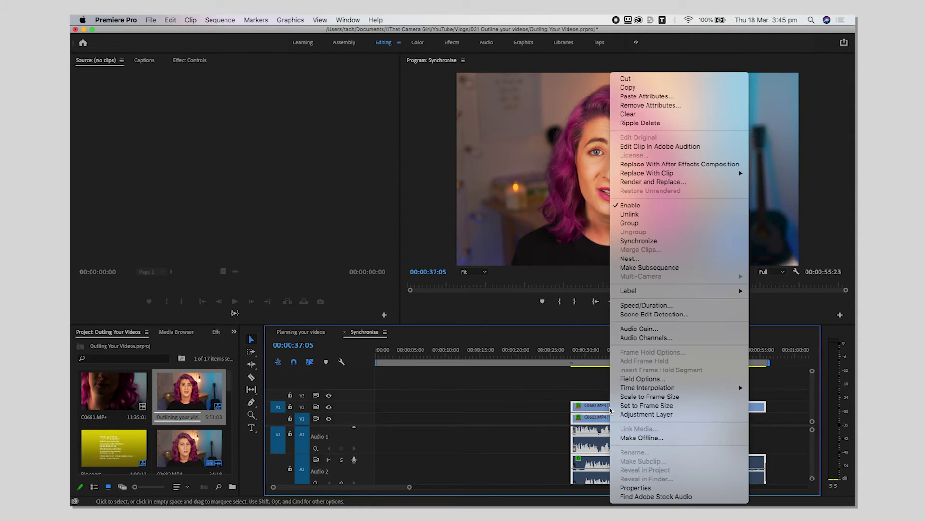
left_click(639, 241)
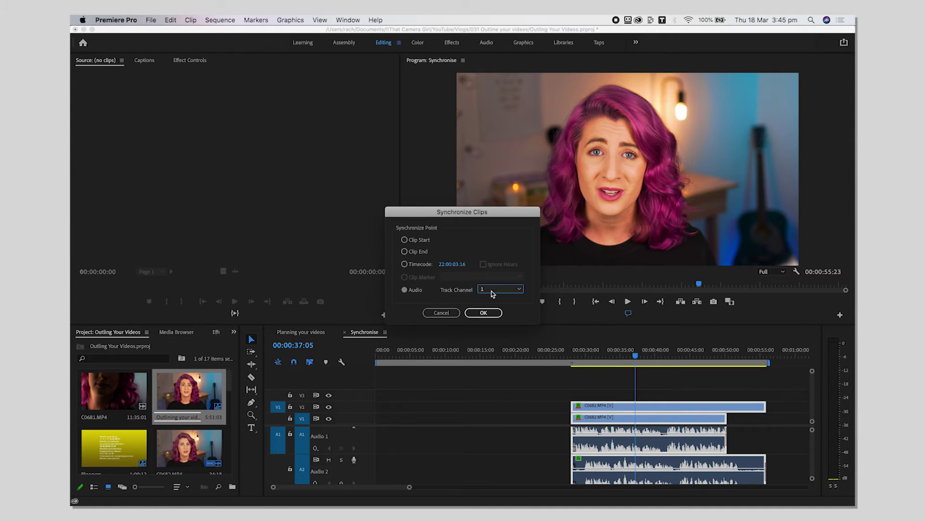
- Confirm Synchronize Clips with Audio as the sync point, aligning both clips' waveforms
left_click(484, 313)
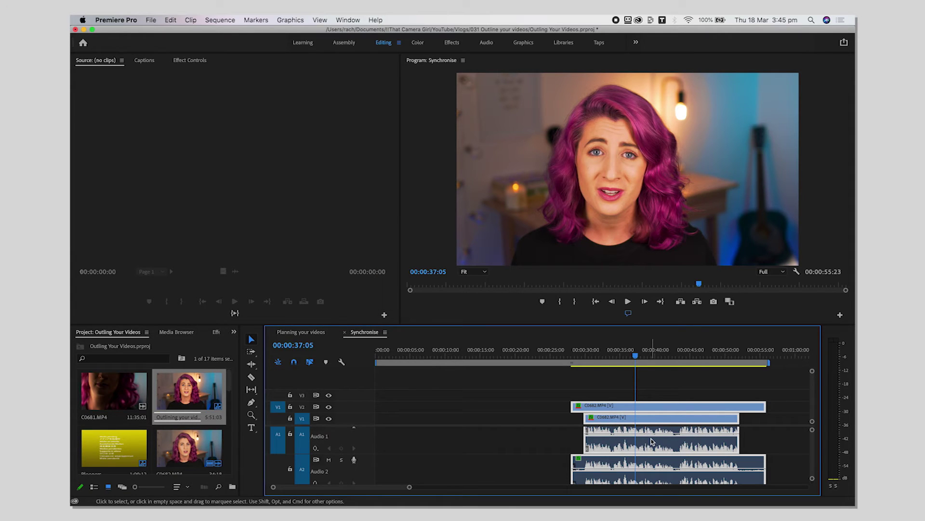
scroll(650, 441, "up", 4)
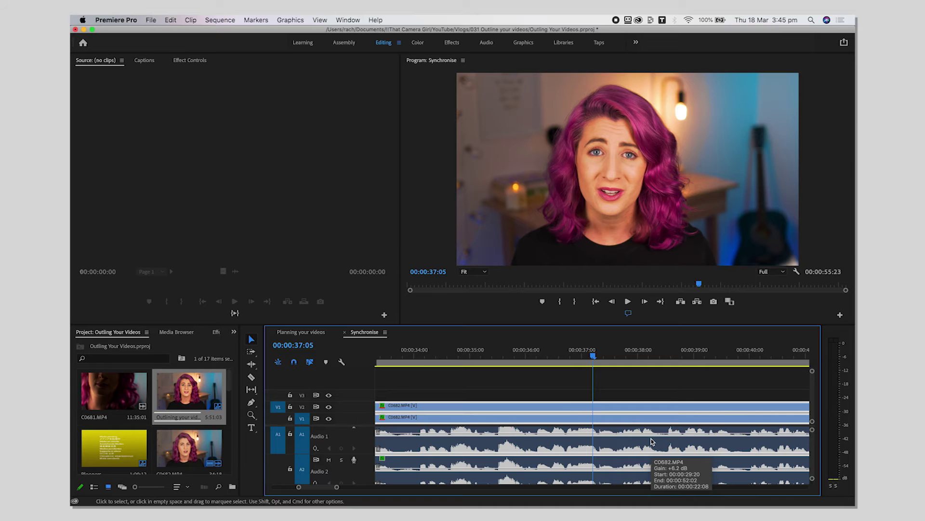
scroll(651, 442, "down", 5)
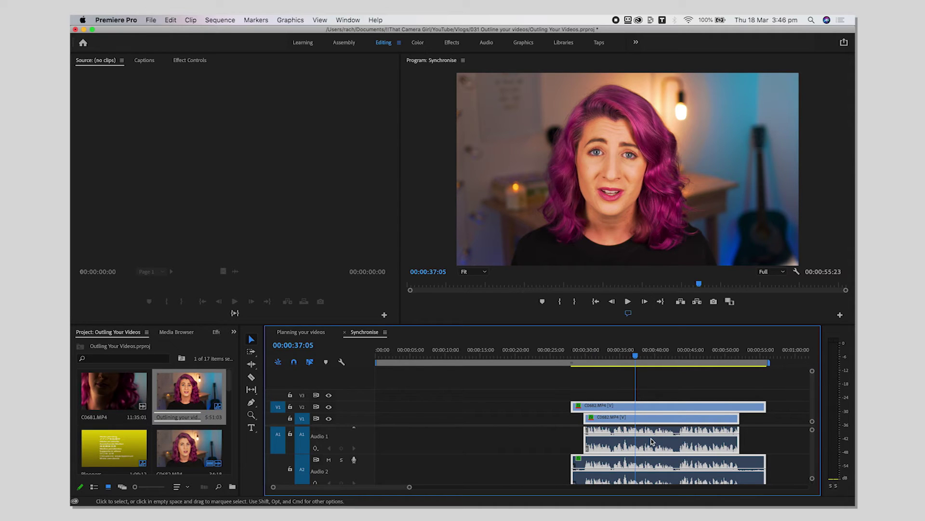